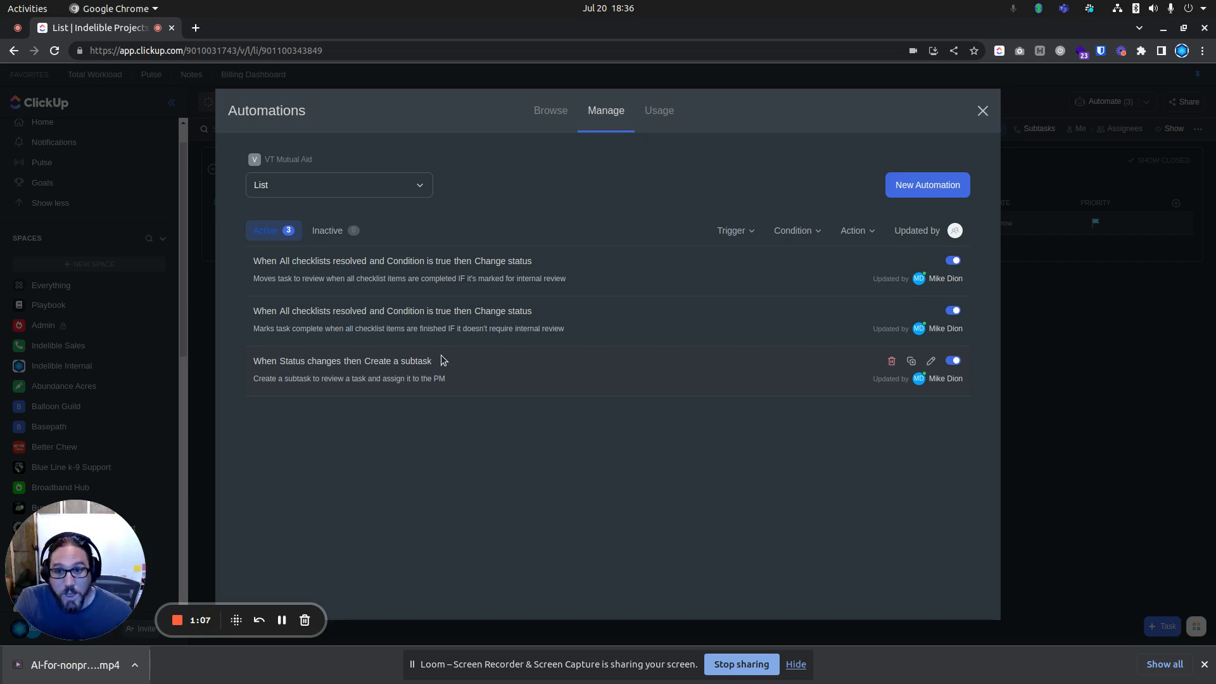
- Open the review-subtask automation and add the Task Link field to the subtask description
click(930, 361)
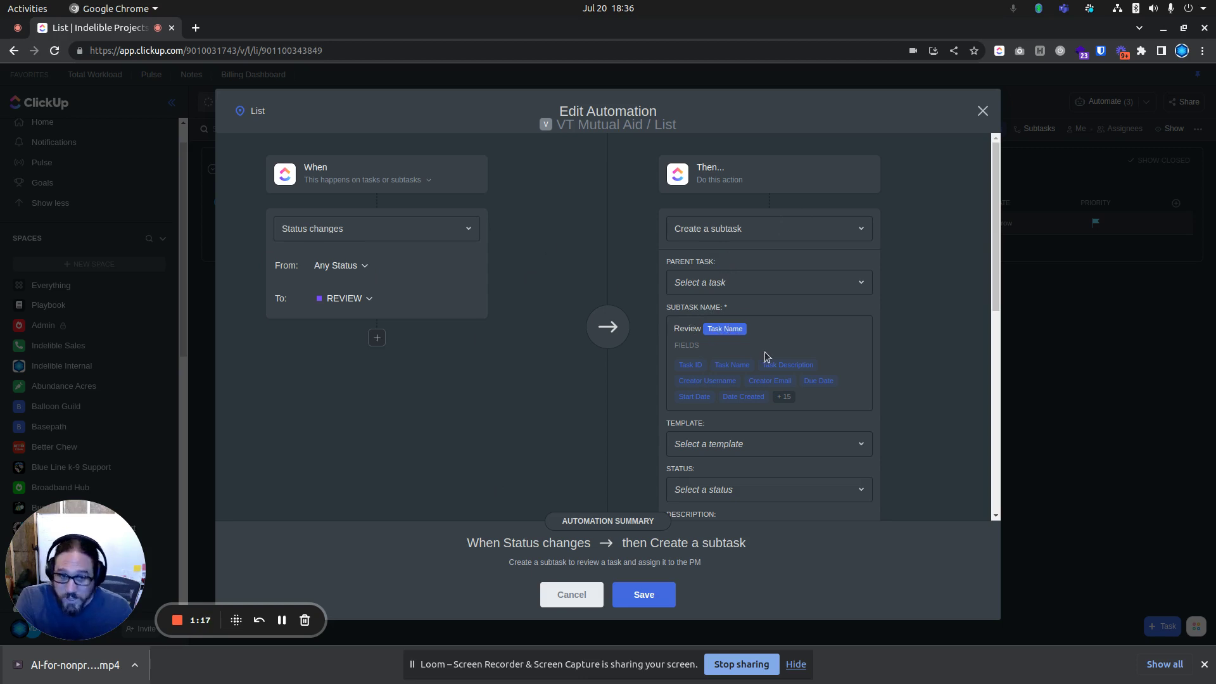
scroll(755, 347, down, 4)
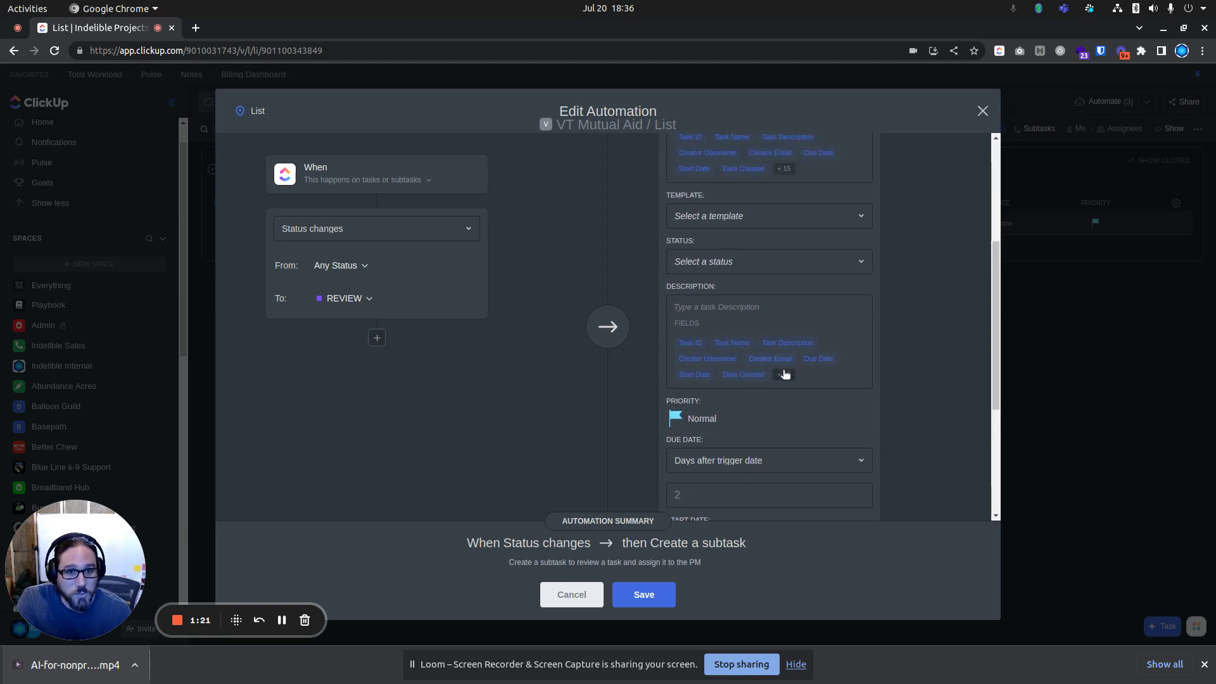
mouse_move(784, 374)
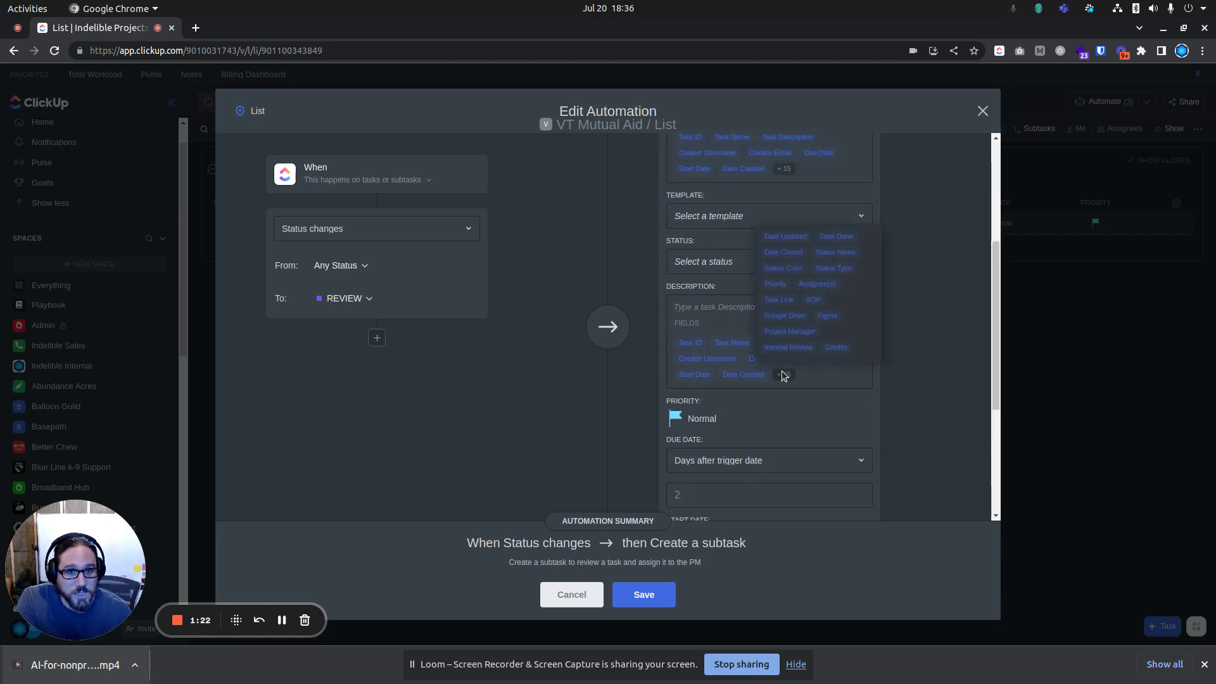
click(778, 299)
scroll(728, 311, down, 2)
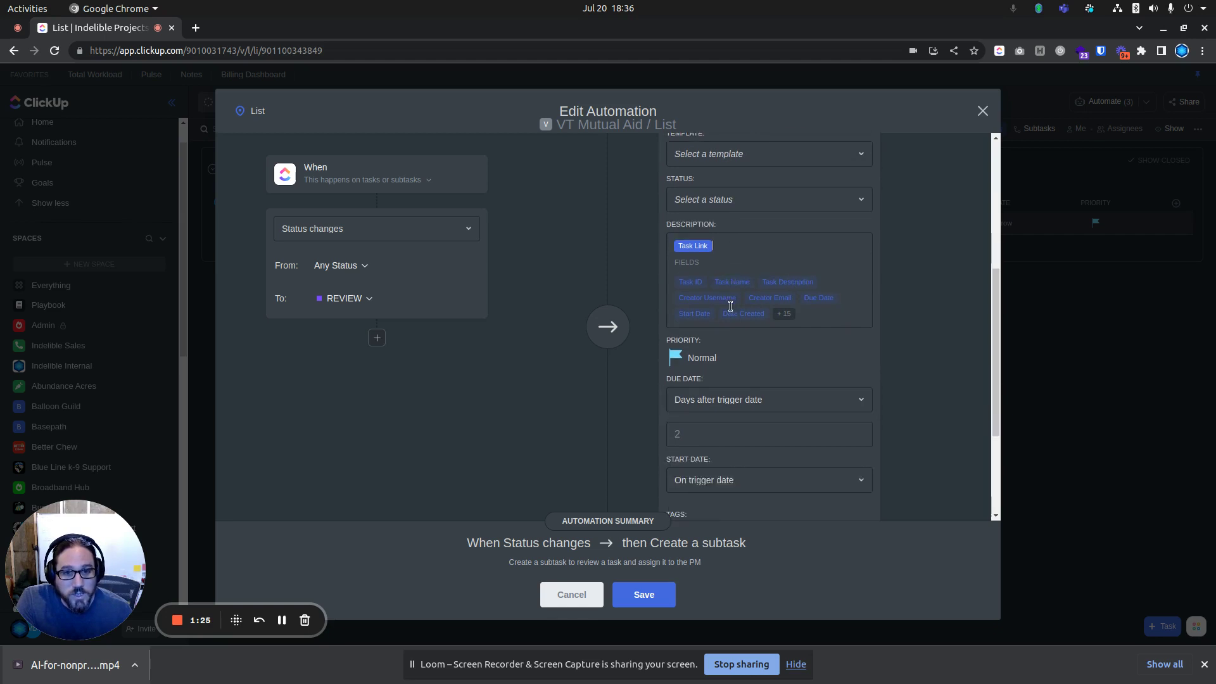
scroll(706, 344, down, 2)
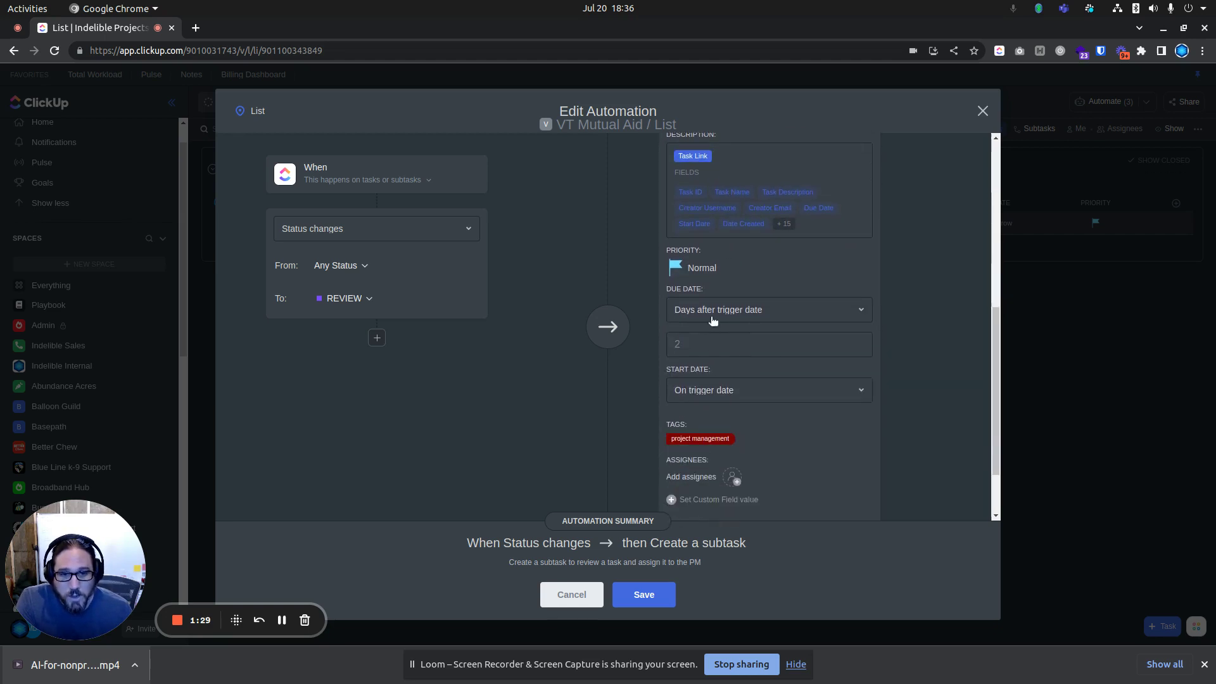
scroll(691, 311, down, 2)
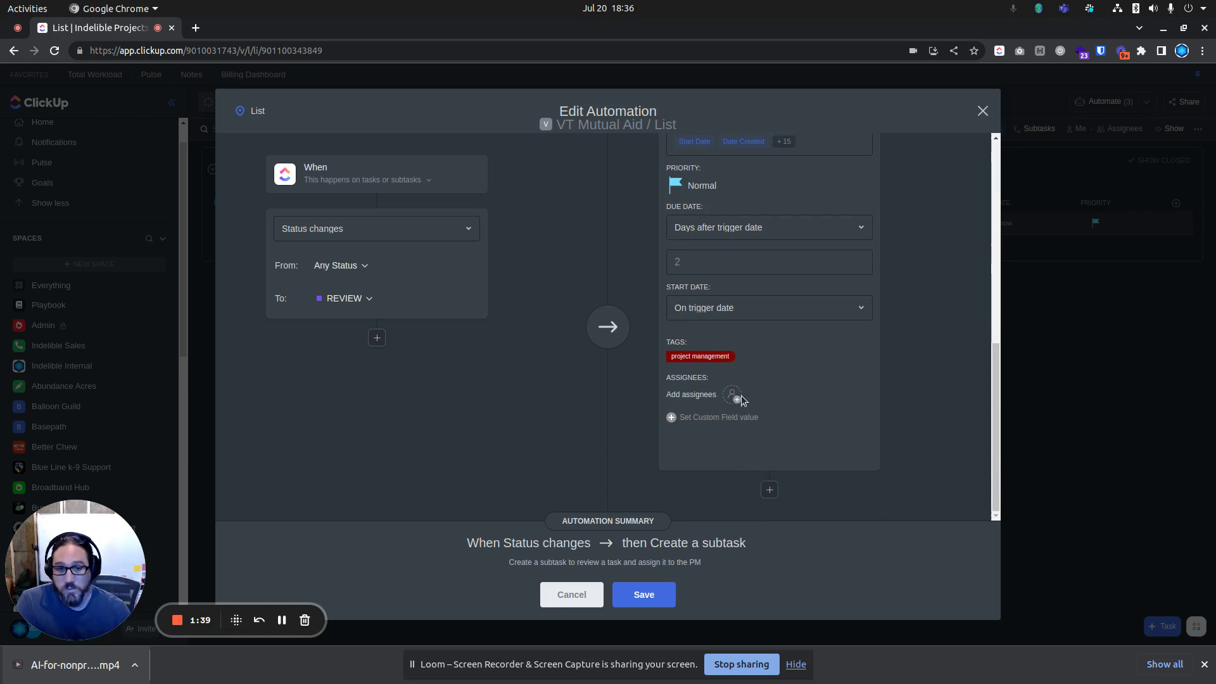
- Assign the automation's review subtask to a team member from the People list
click(733, 395)
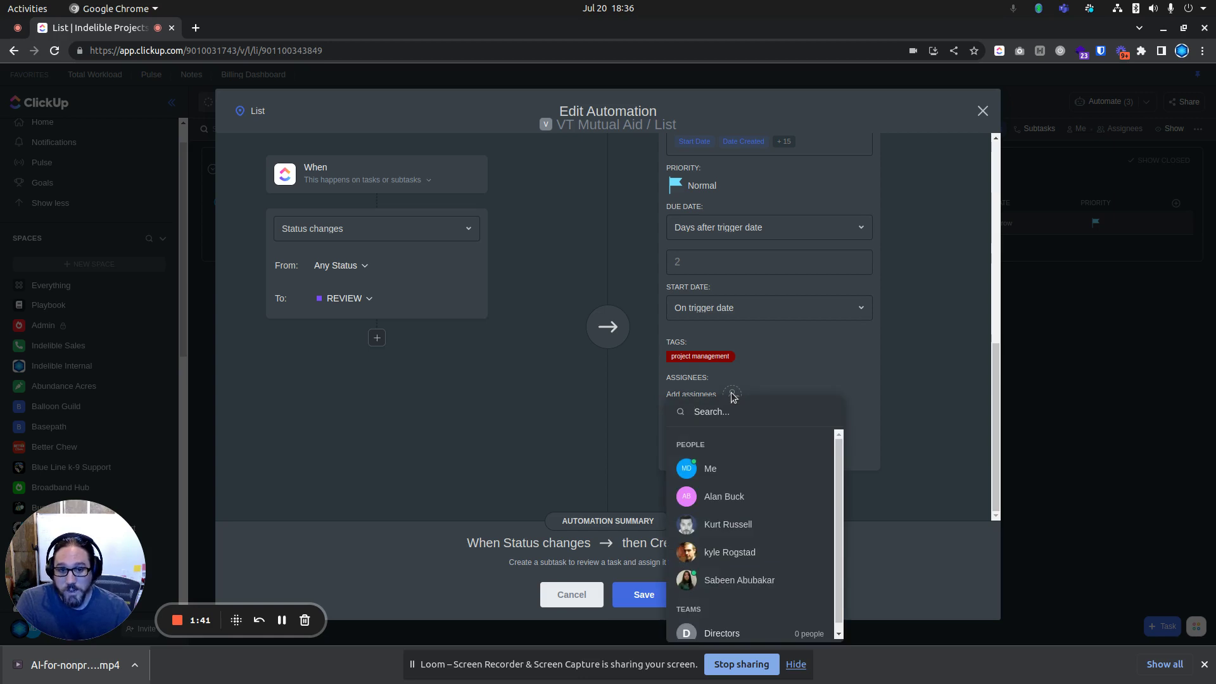
scroll(724, 527, down, 1)
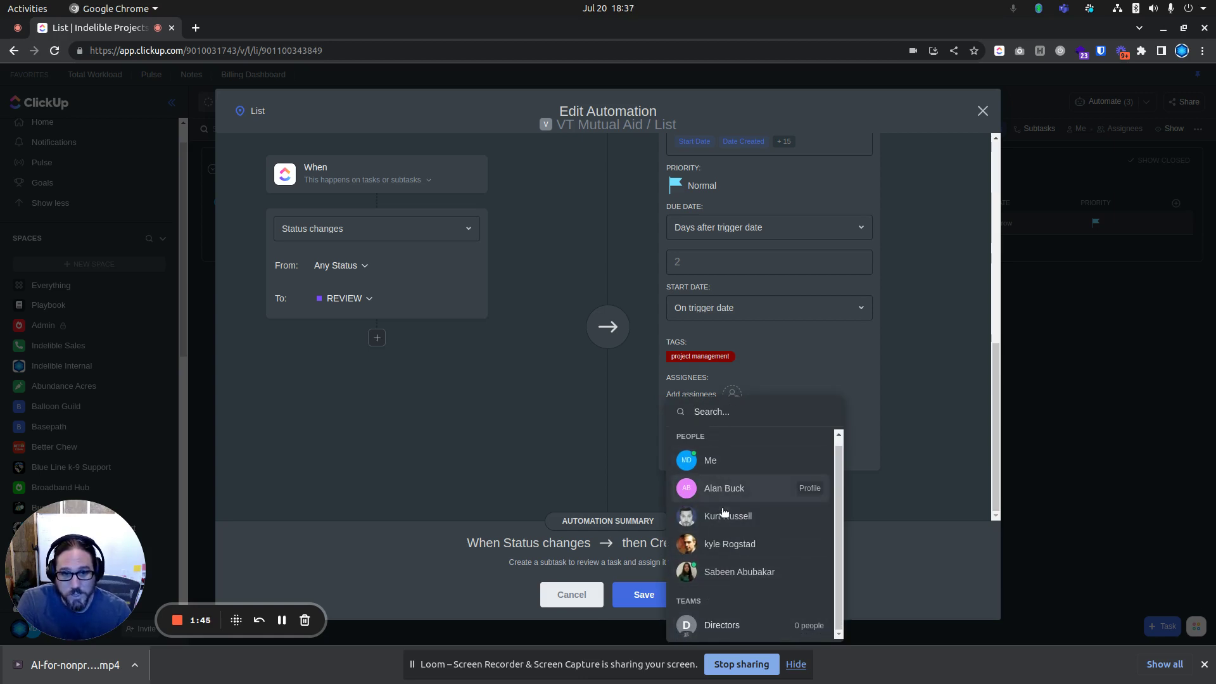
scroll(747, 489, up, 1)
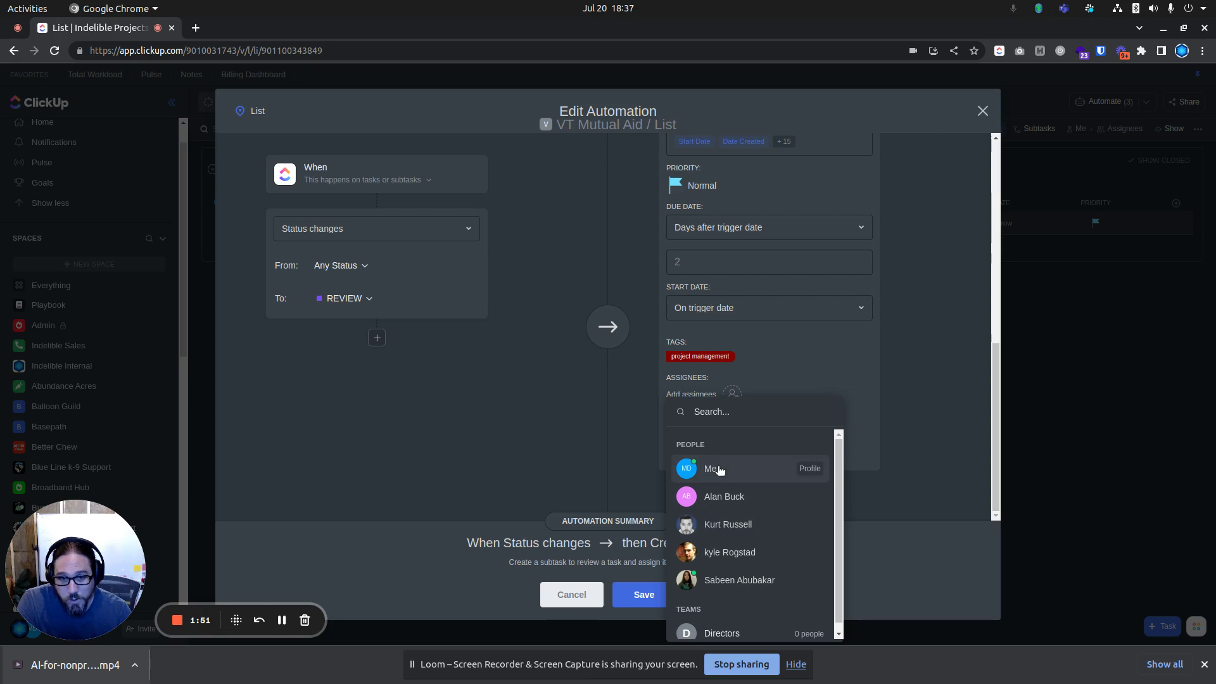
click(725, 525)
click(947, 391)
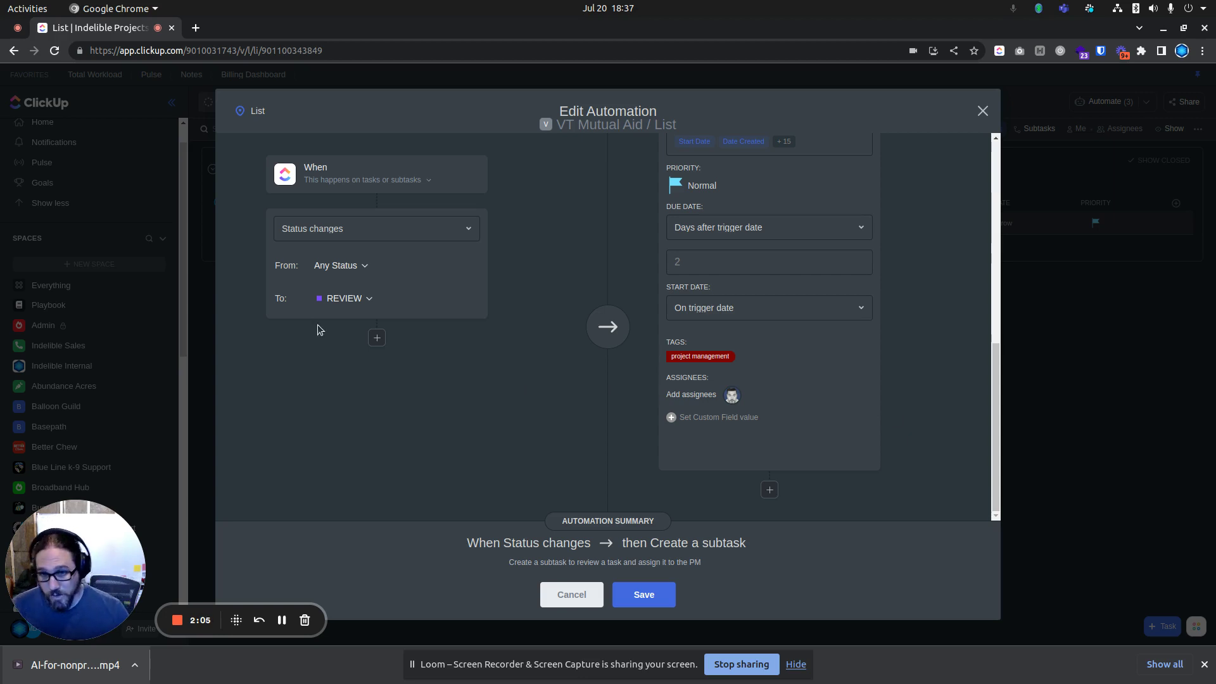
- Add a trigger condition where the Project Manager custom field equals a chosen user, then save
click(377, 338)
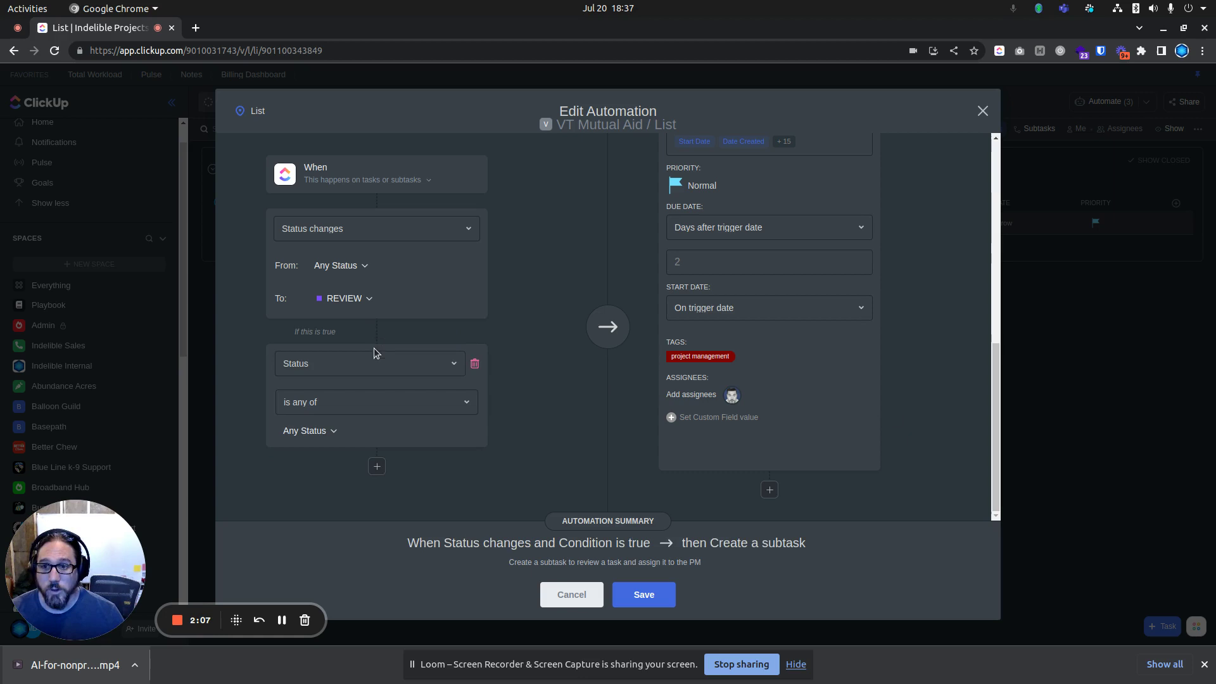
click(372, 360)
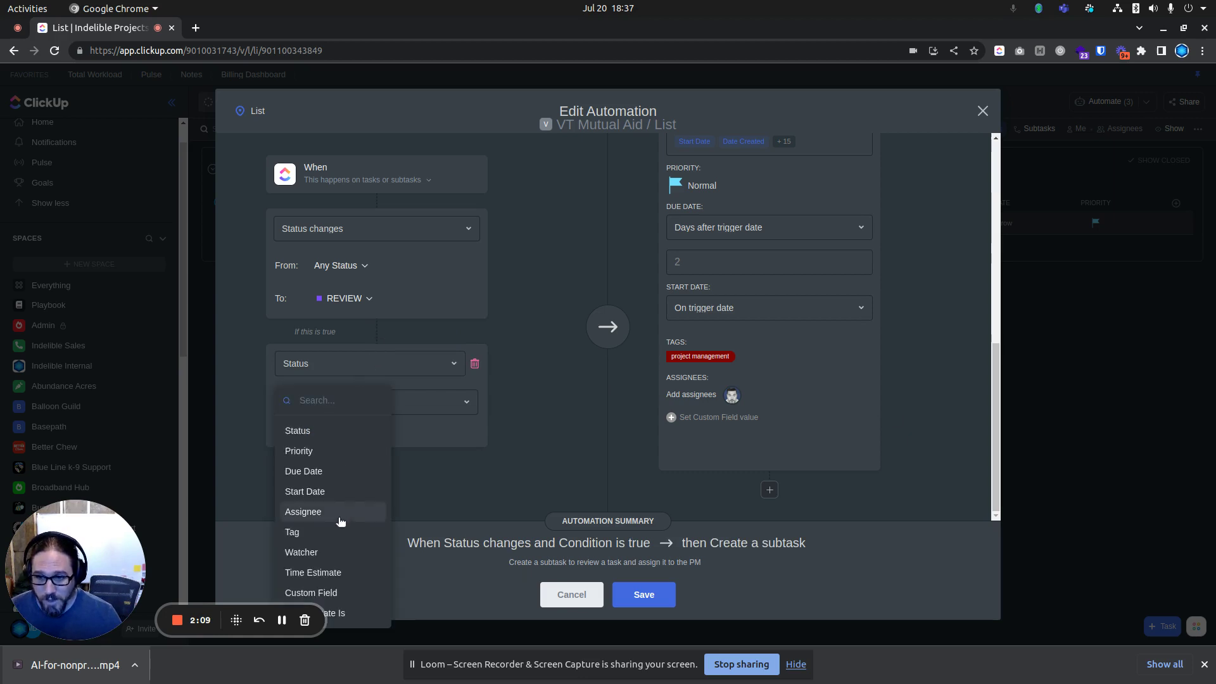
click(347, 592)
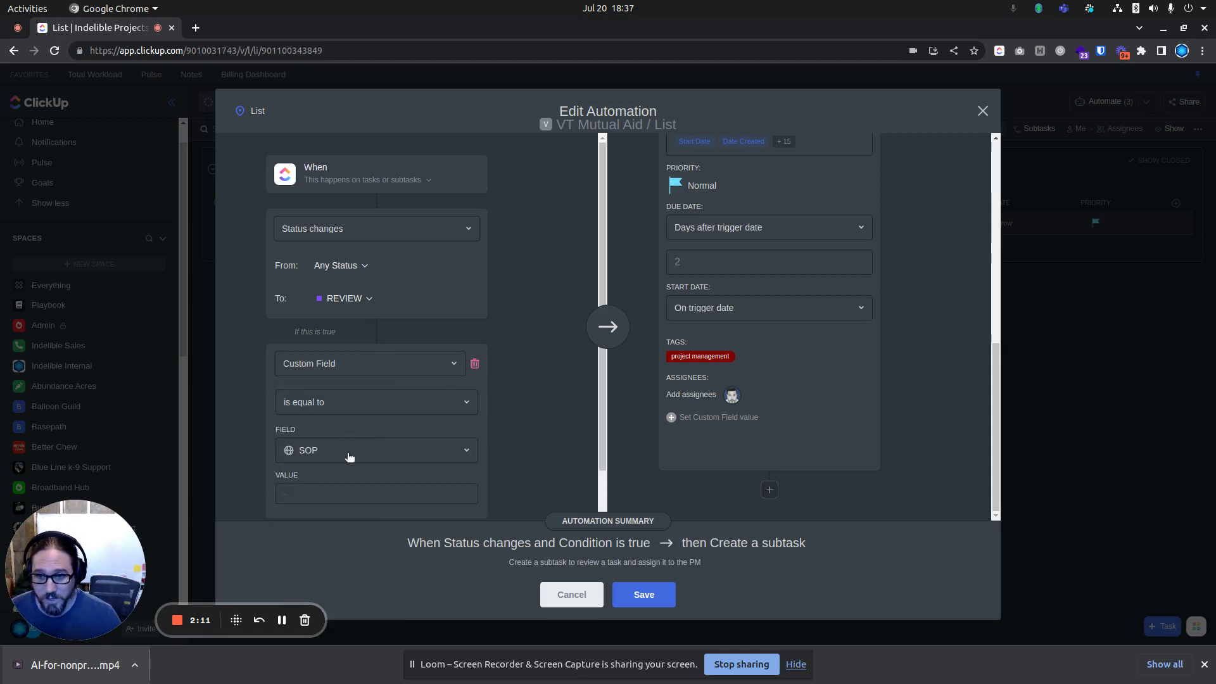
click(347, 456)
click(354, 571)
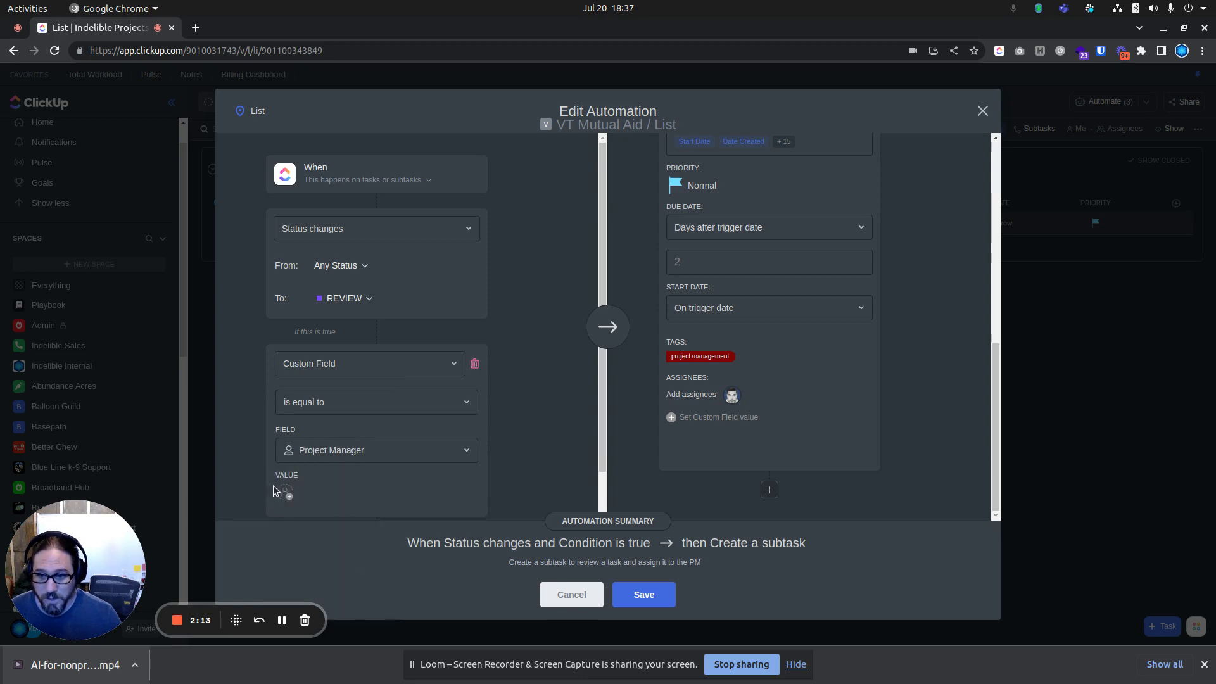
click(273, 487)
click(348, 534)
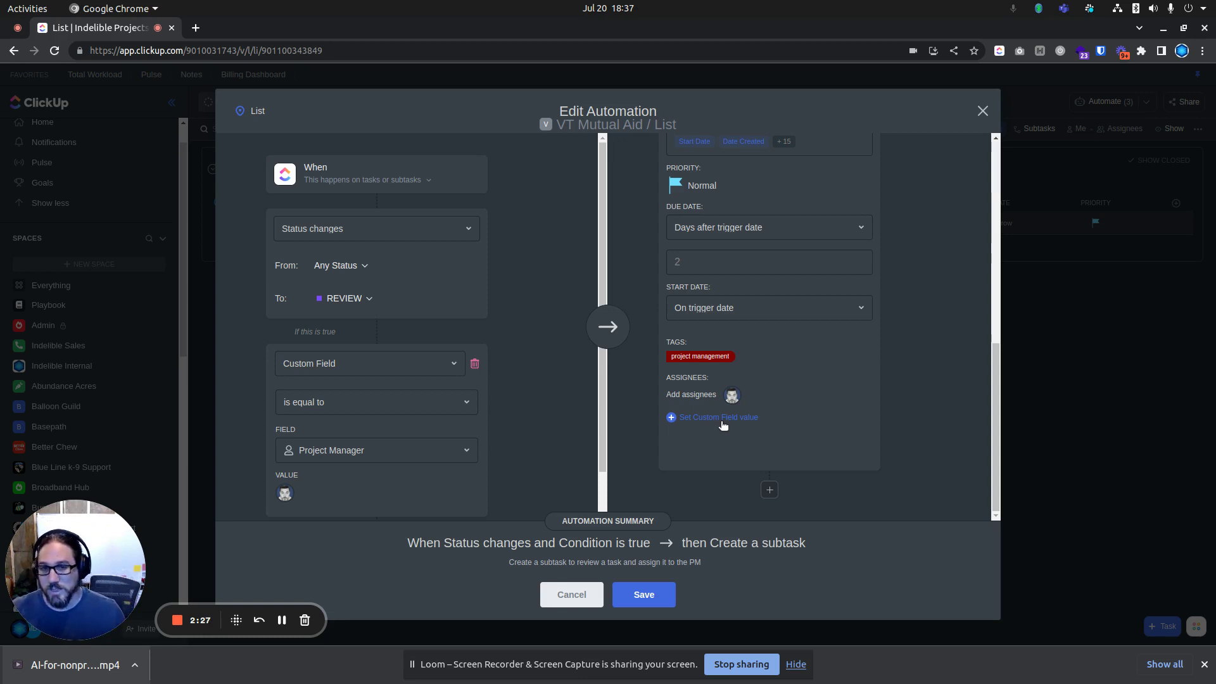
click(661, 594)
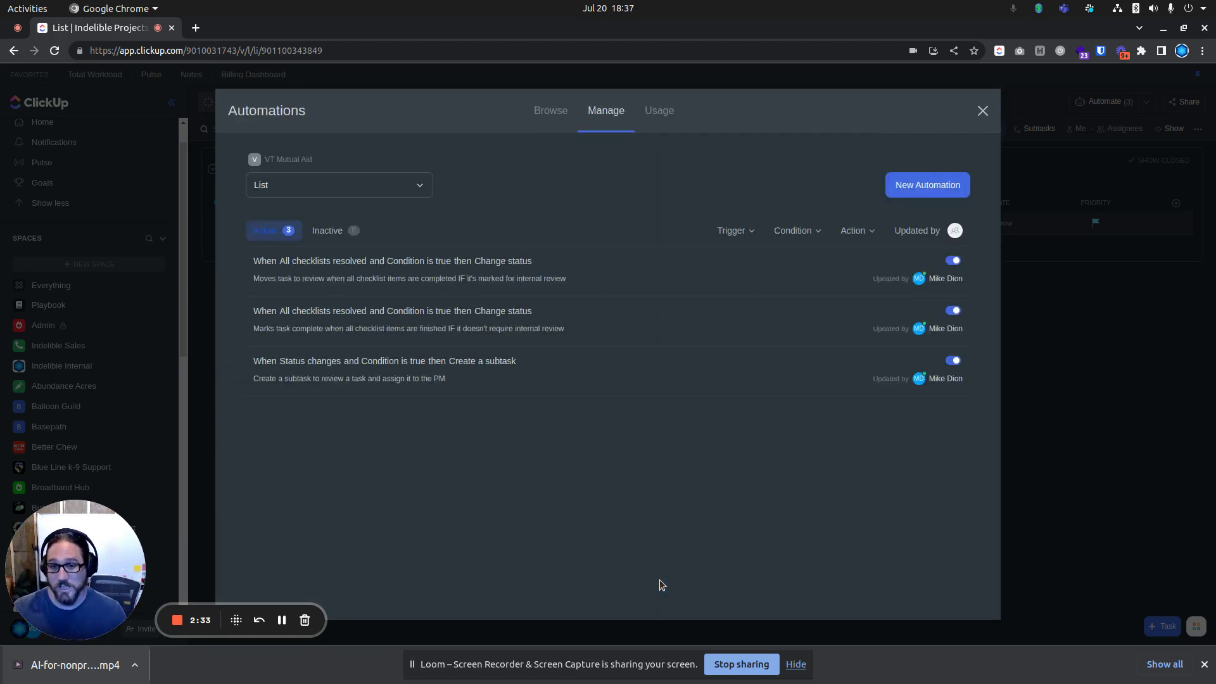
- End the third automation's description by naming the assignee and adding 'IF' they are the PM
click(446, 377)
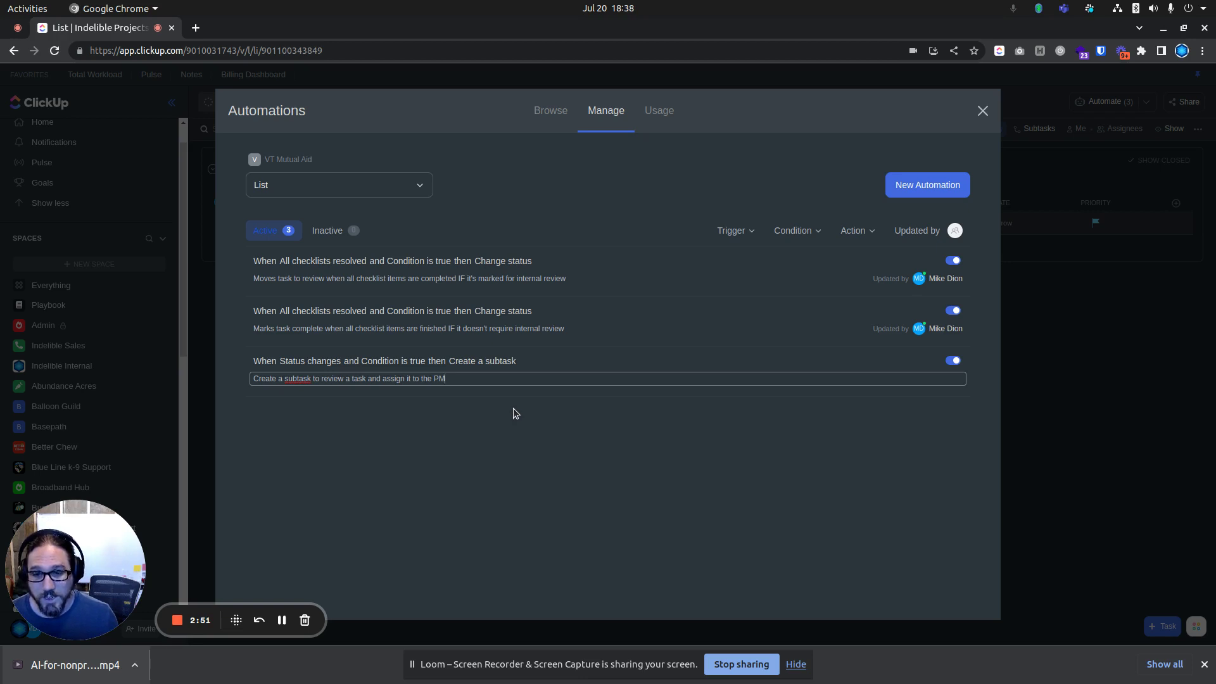
key(ctrl+shift+Left)
text(K)
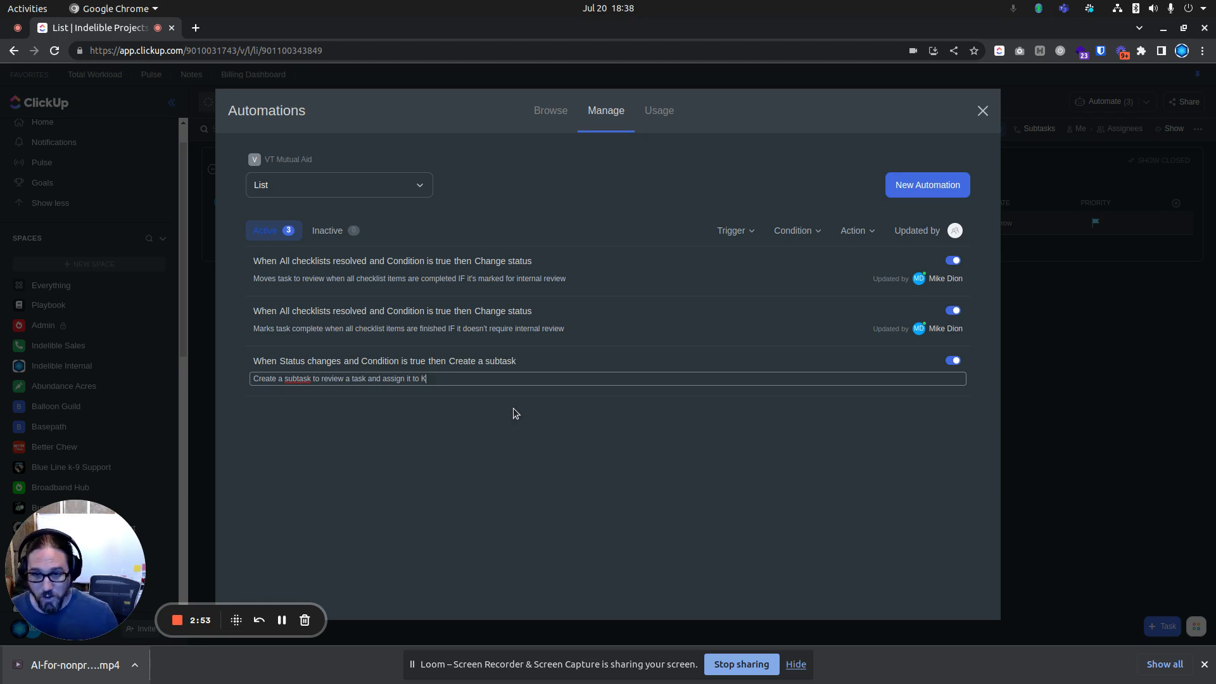
text(urt IF K)
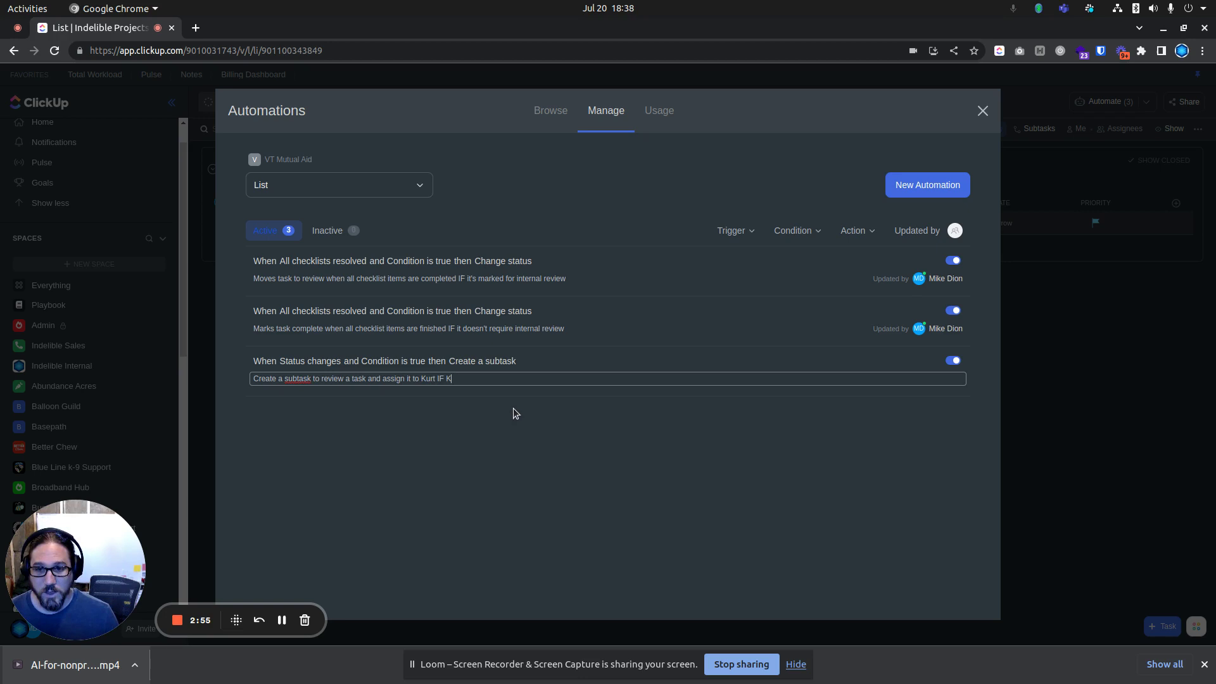
text(urt is the PM)
key(Return)
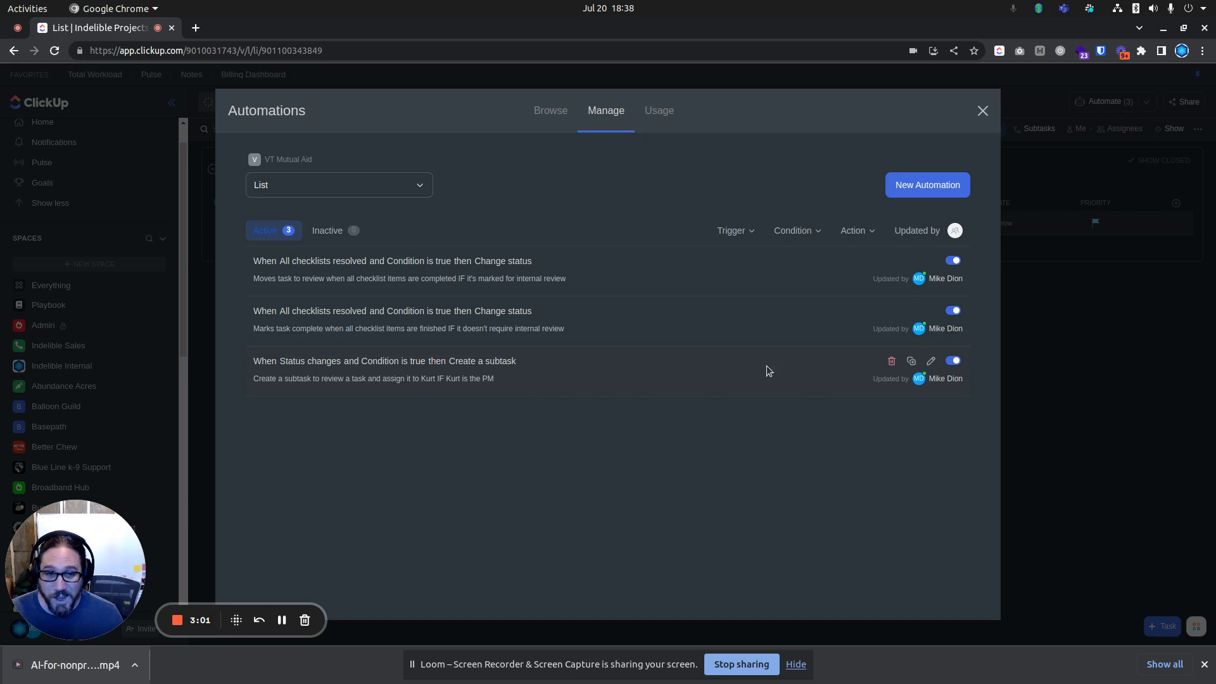
- Duplicate the automation in this list and set its Project Manager condition to Me
click(911, 361)
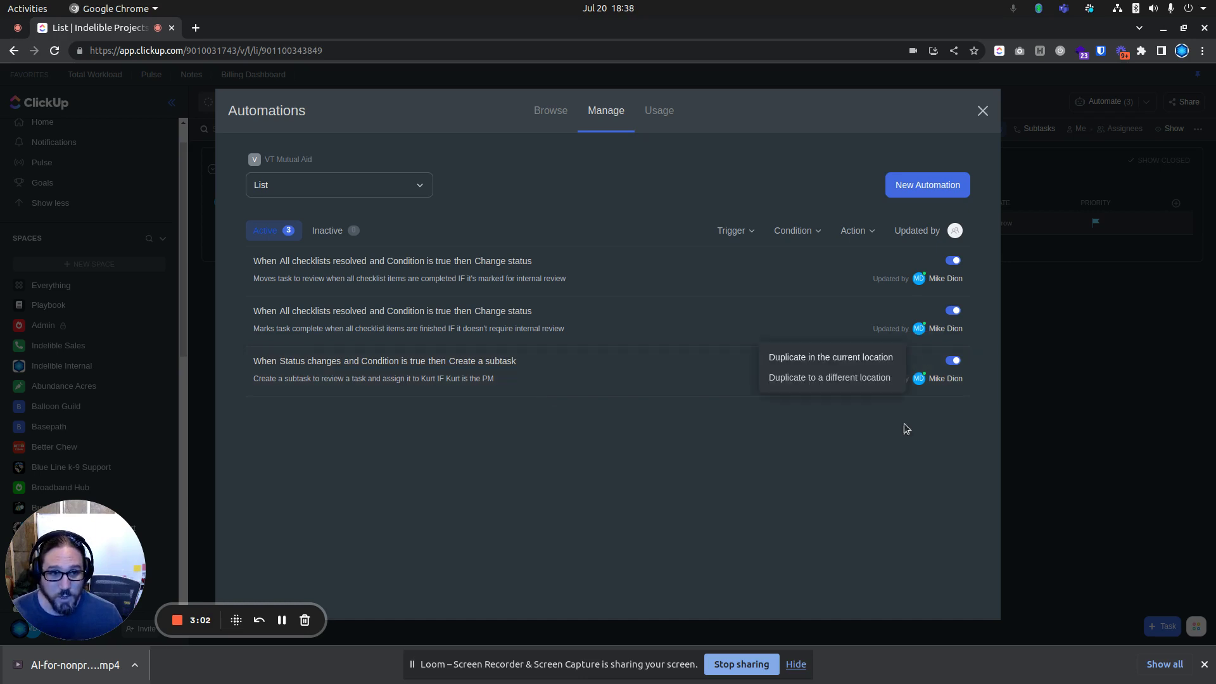
click(851, 358)
scroll(390, 416, down, 1)
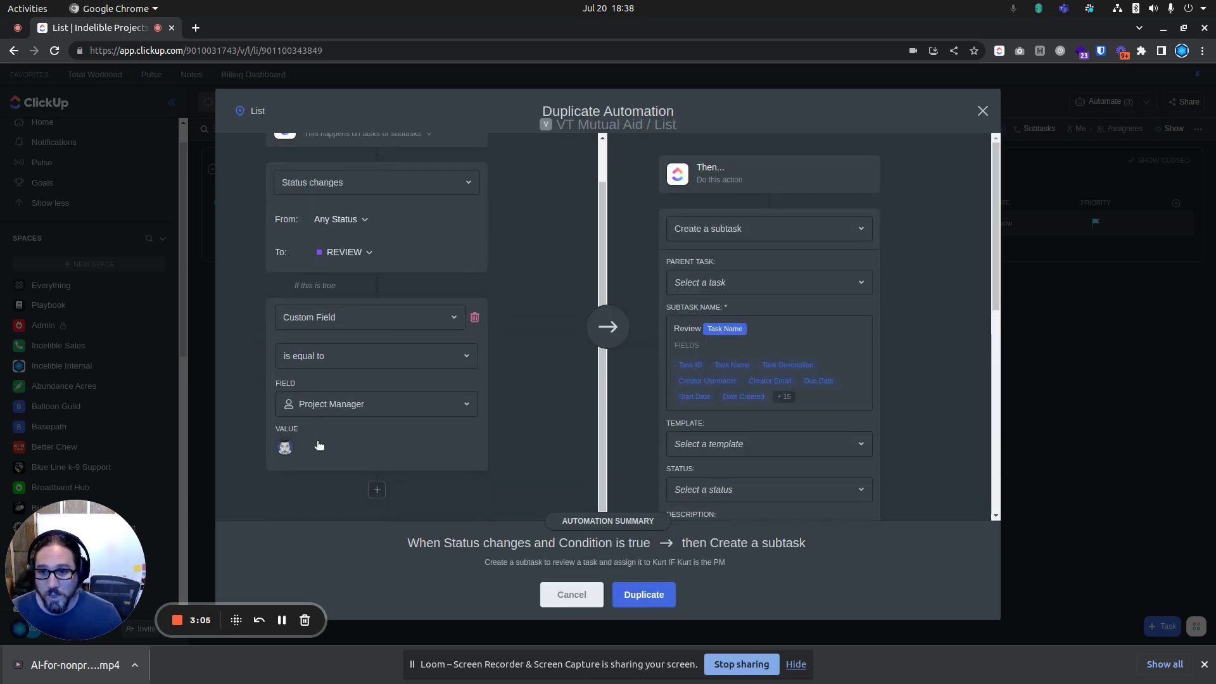
click(285, 447)
click(352, 471)
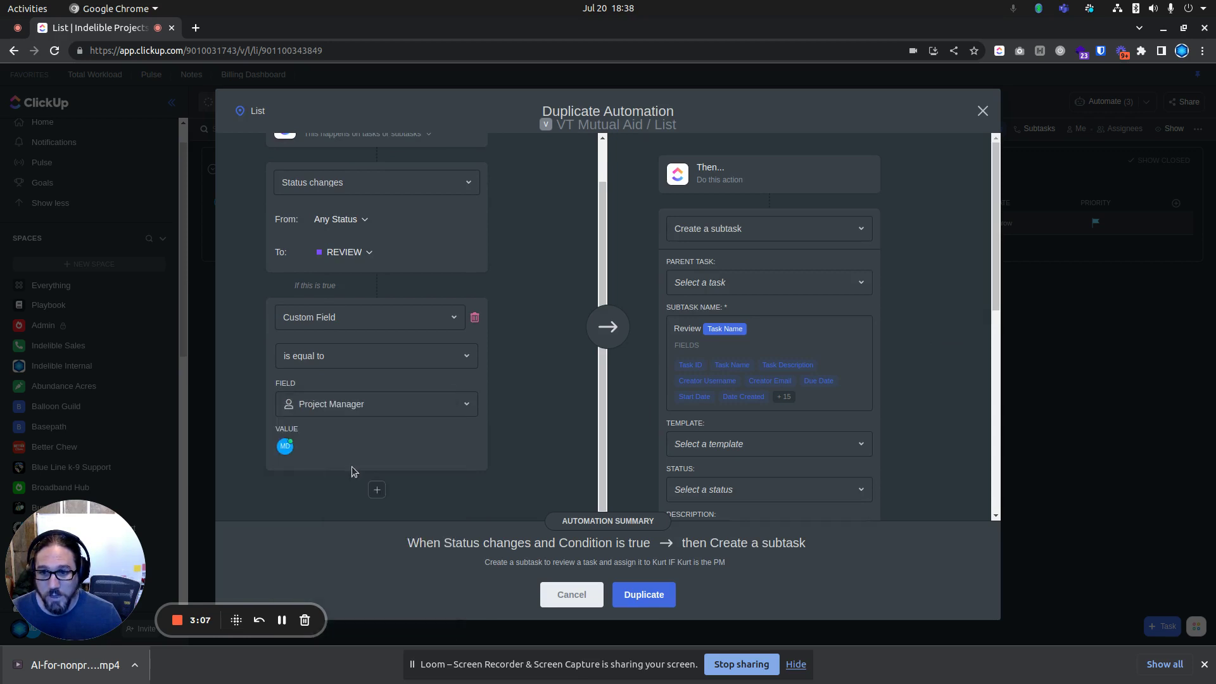
- Make Me the duplicate's subtask assignee and create the duplicated automation
scroll(726, 435, down, 4)
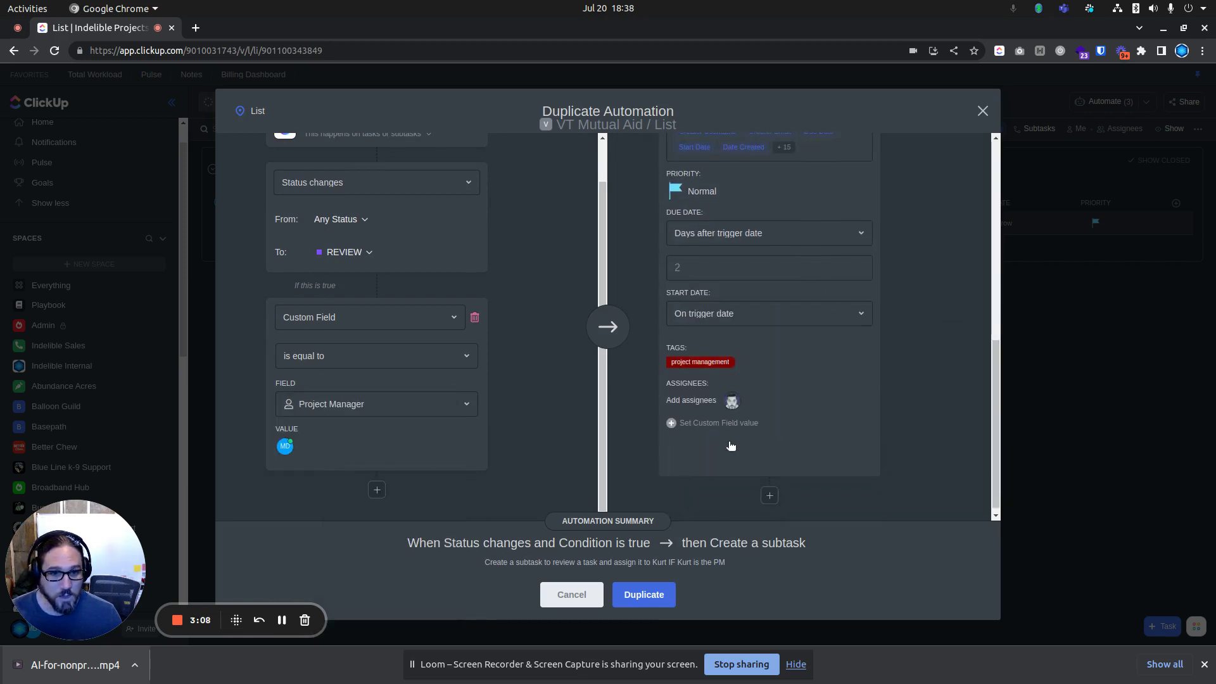
click(739, 391)
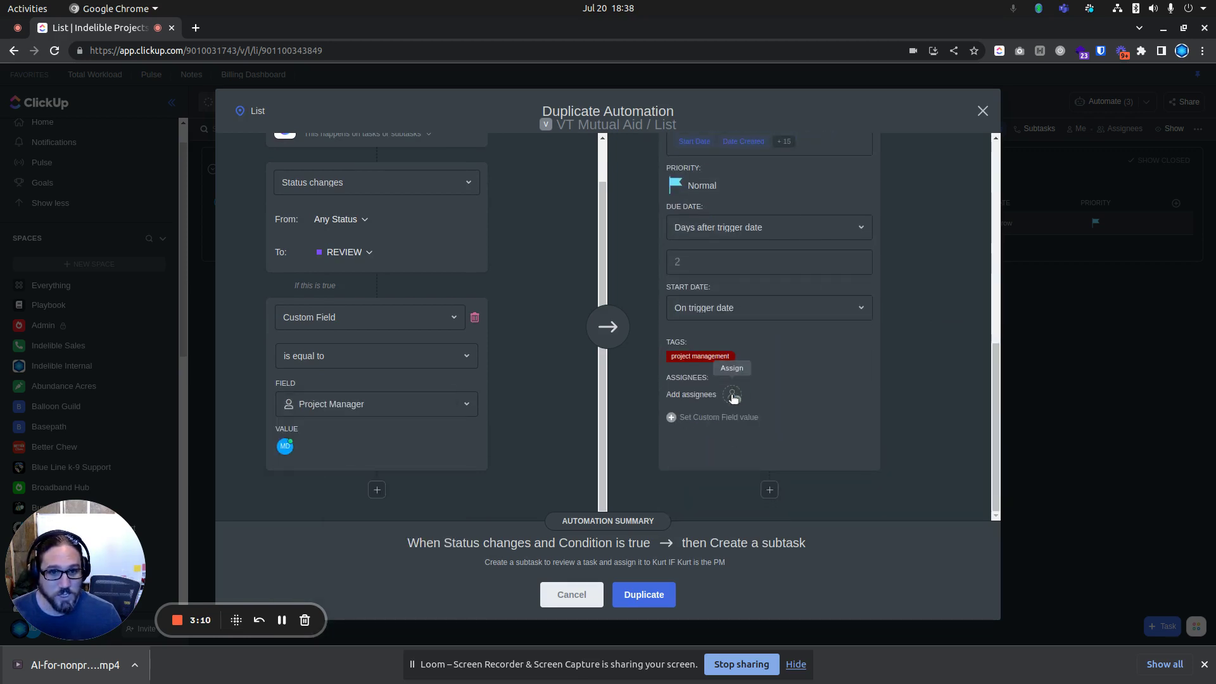
click(633, 442)
click(649, 594)
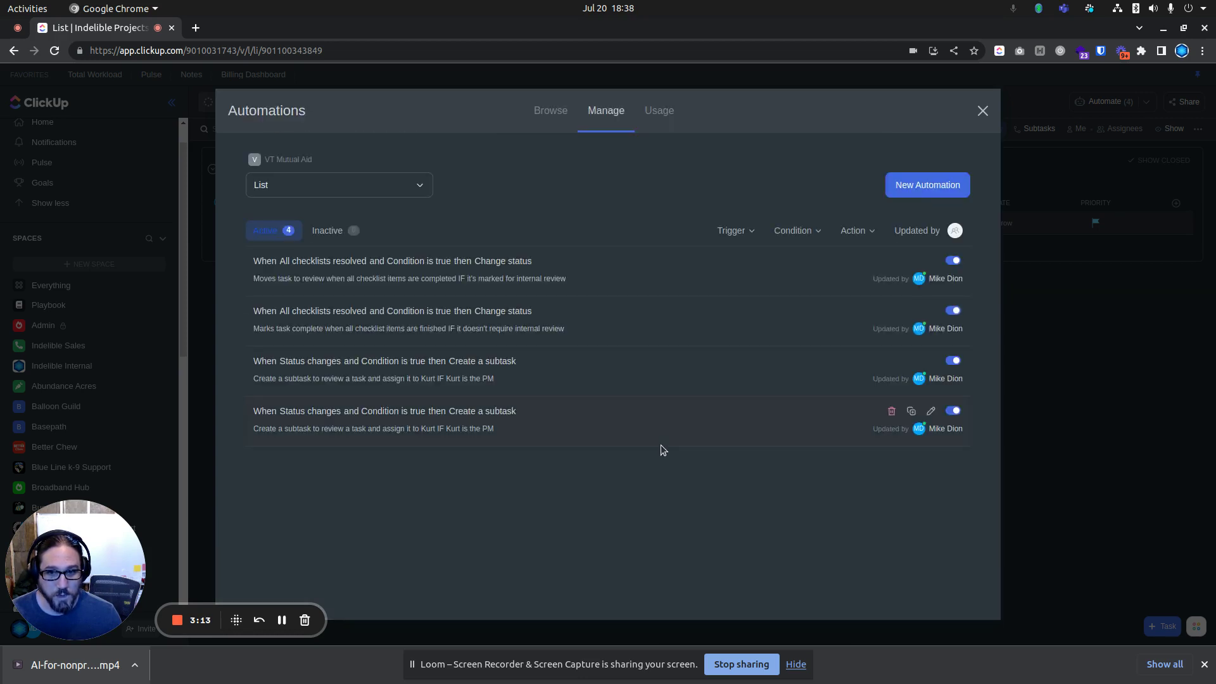
- Replace the assignee name and PM-condition name in the fourth automation's description with the new PM's name
click(434, 429)
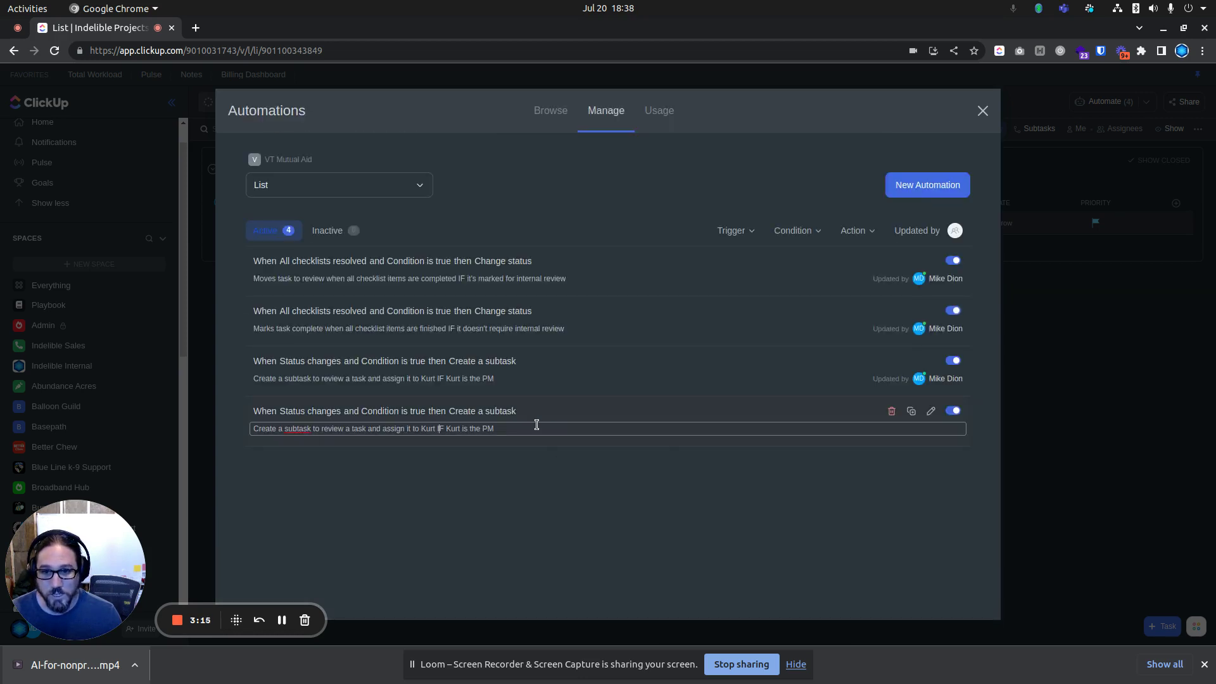
key(End)
key(ctrl+shift+Left)
key(ctrl+shift+Left)
key(ctrl+shift+Left)
key(ctrl+shift+Left)
key(ctrl+shift+Left)
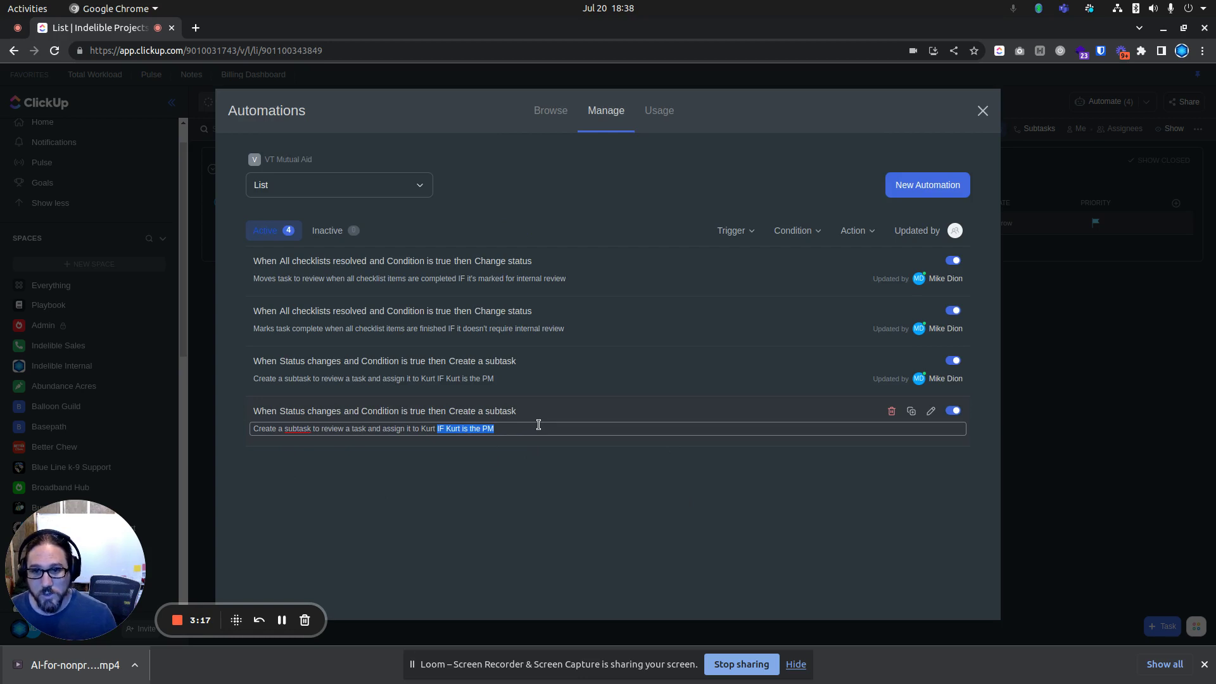
key(ctrl+shift+Left)
key(Left)
key(ctrl+shift+Right)
text(M)
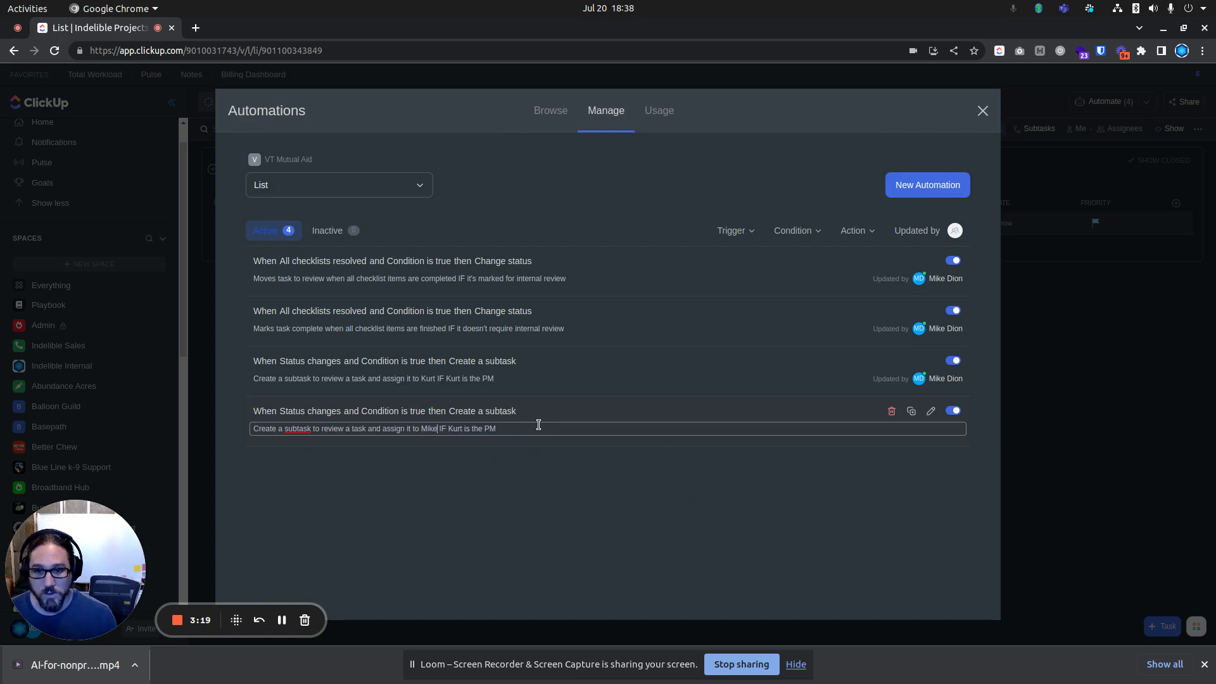
key(ctrl+Right)
key(ctrl+Right)
key(ctrl+shift+Left)
text(Mike)
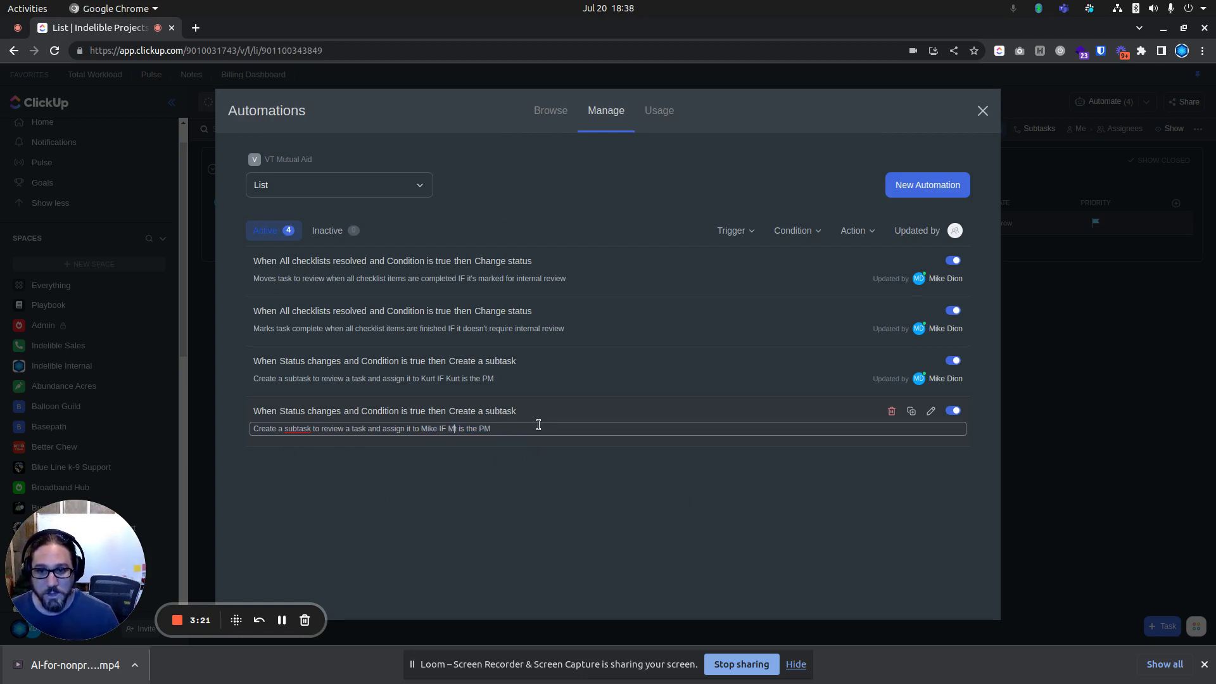
key(Delete)
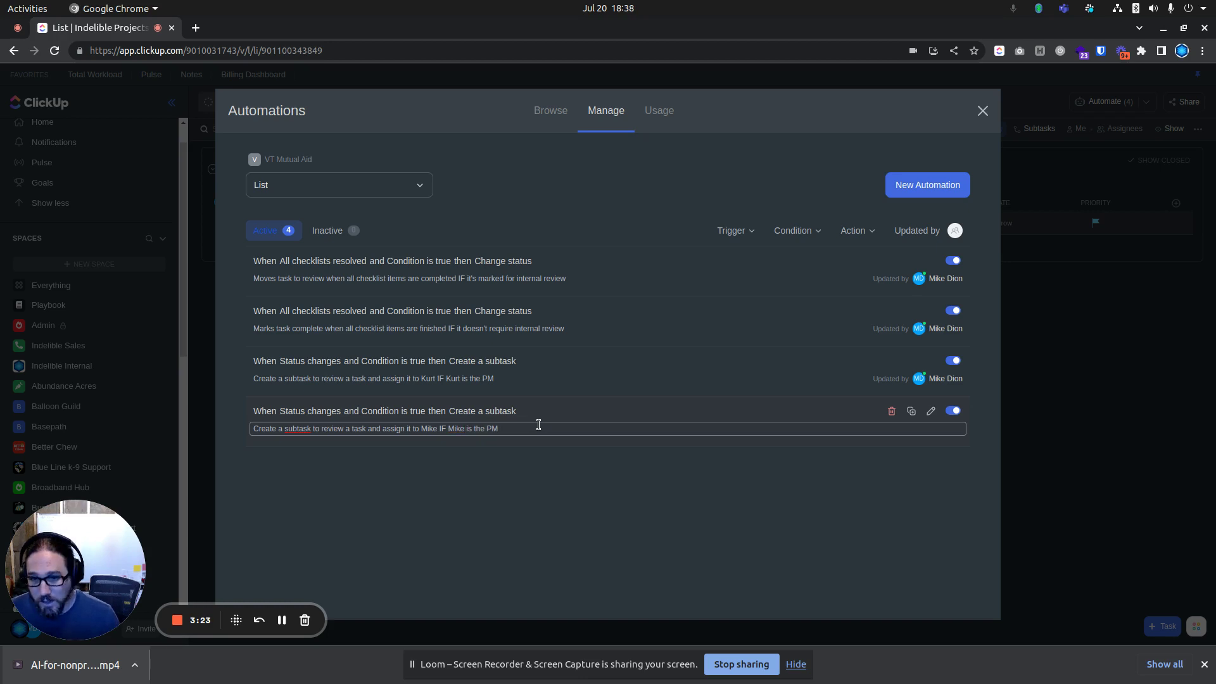
click(533, 454)
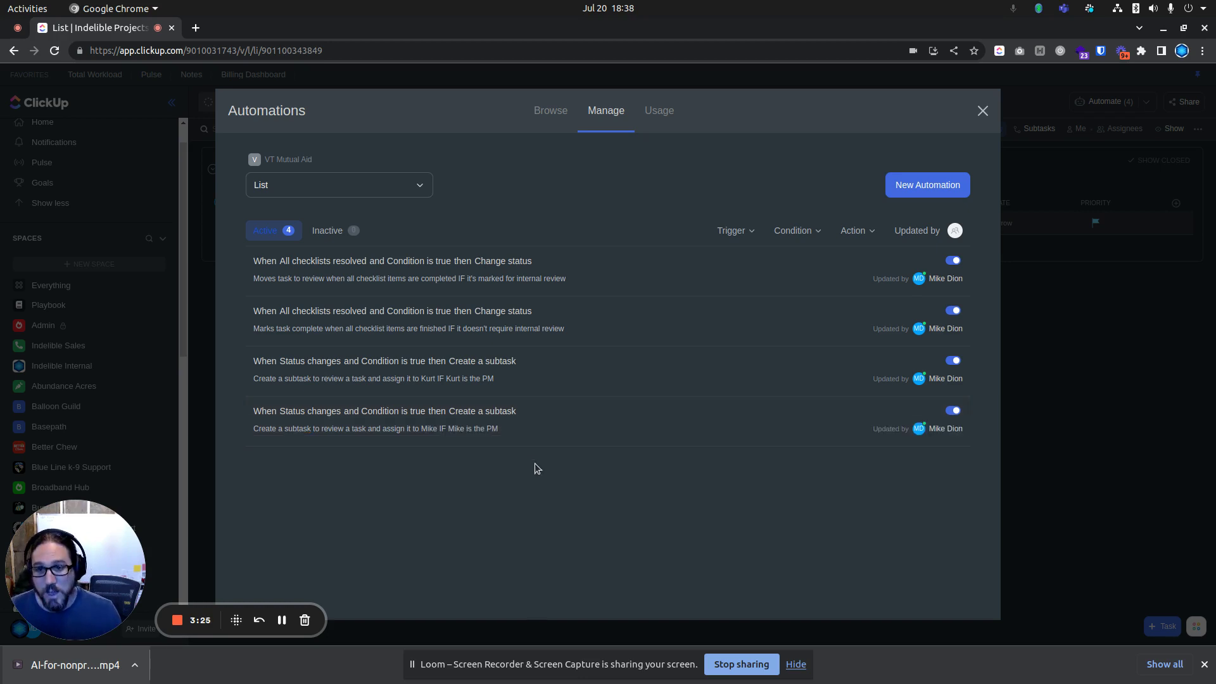